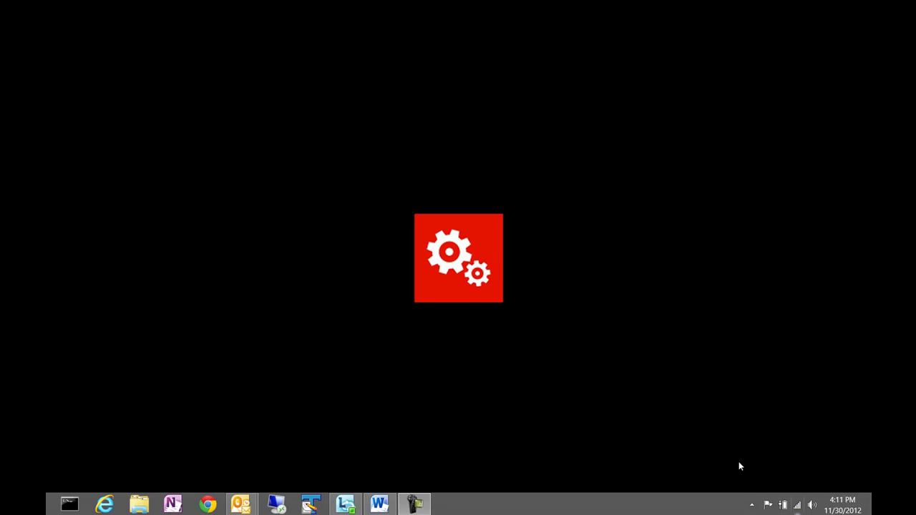
Review the Facebook Post event for November 30 in the SharePoint Facebook Content Calendar and close its details.
left_click(107, 506)
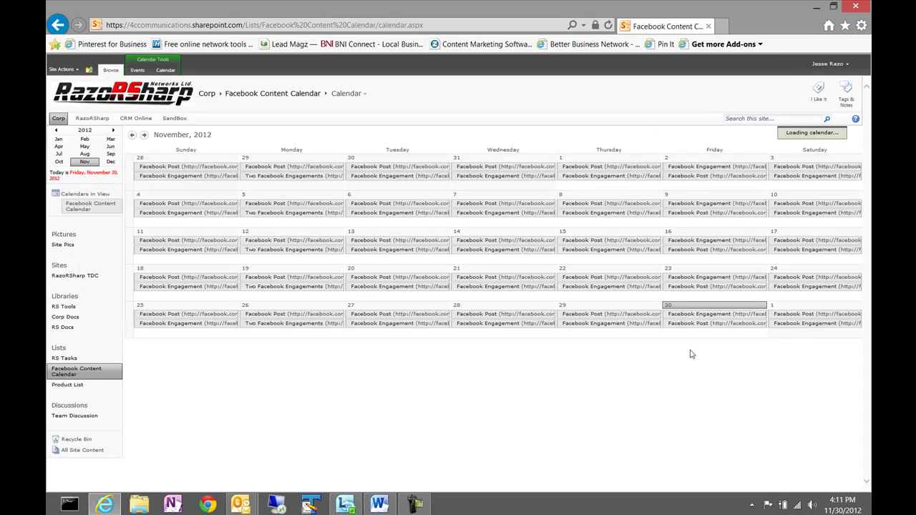
left_click(687, 323)
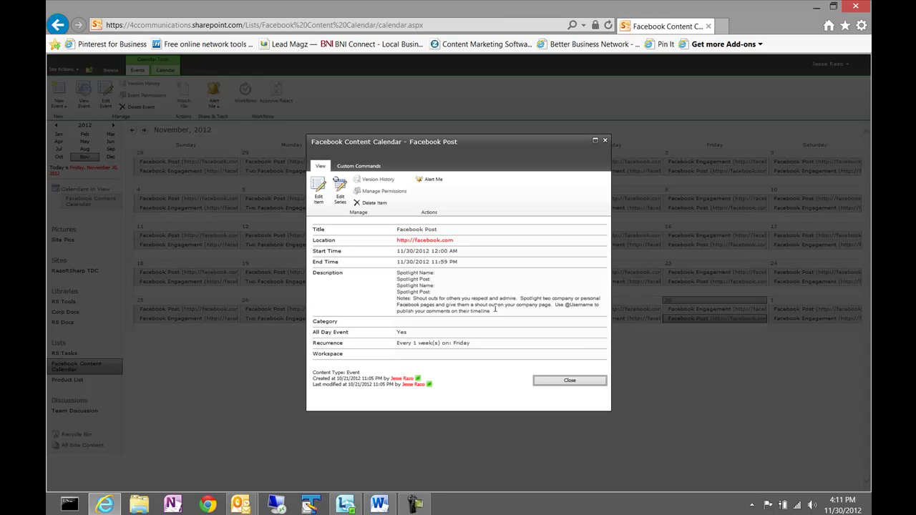
left_click(583, 383)
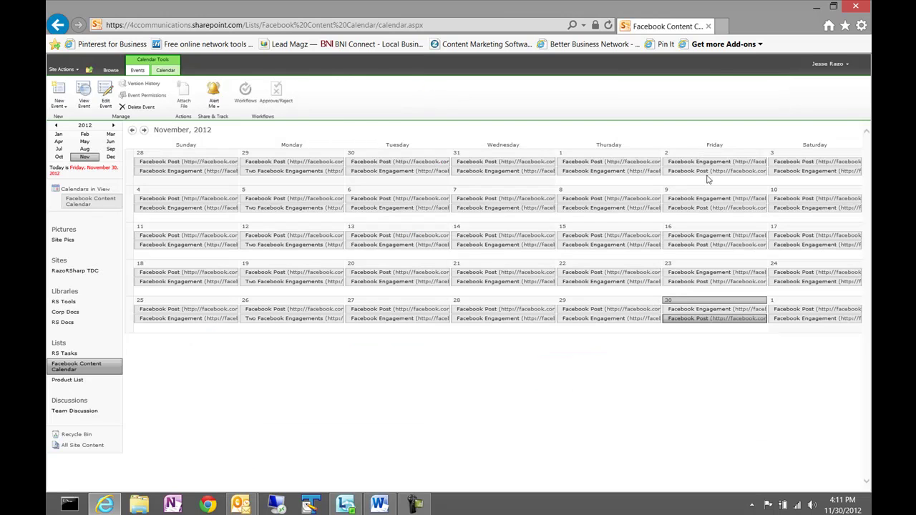
Open Facebook in a separate browser tab and switch to using it as the 4C Communications page.
left_click(725, 30)
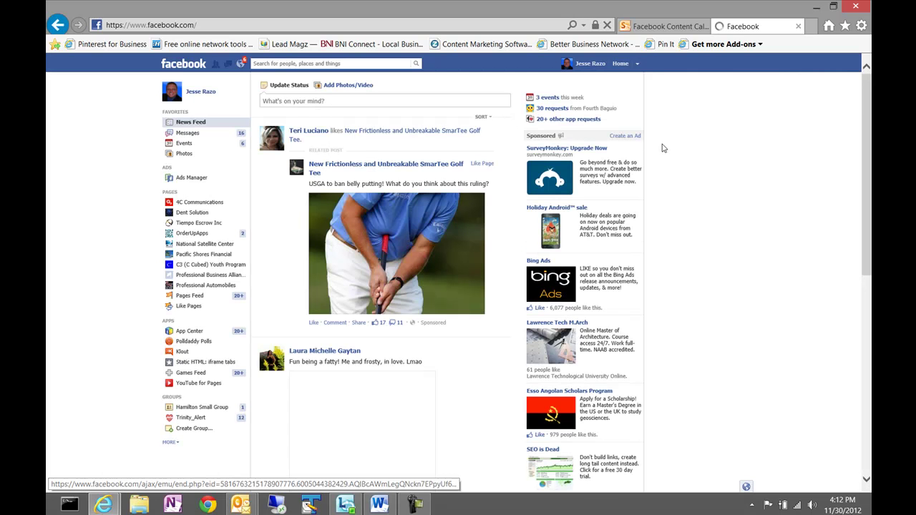
scroll(661, 188, "down", 1)
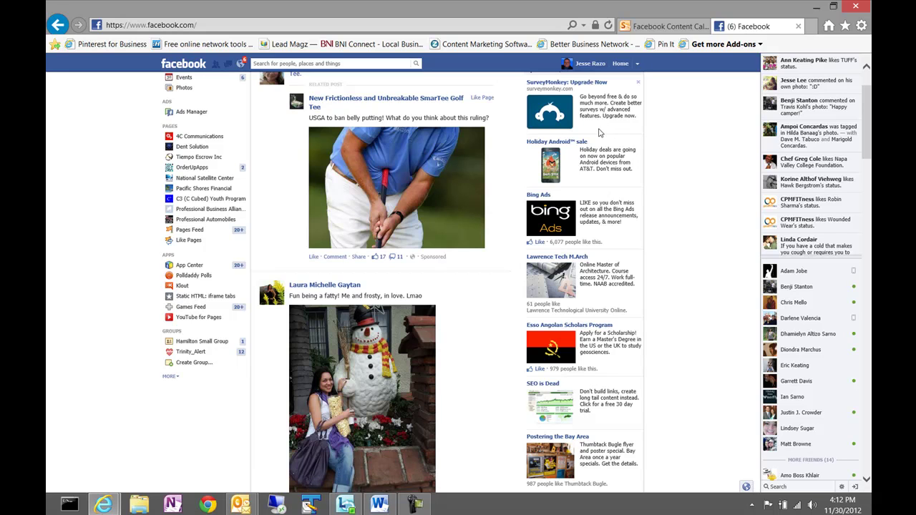
left_click(637, 63)
left_click(573, 109)
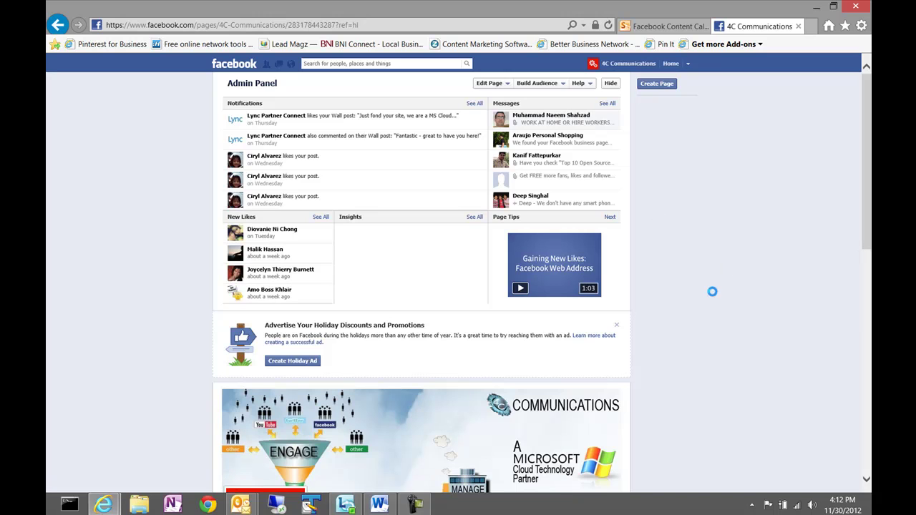
Start a status update on the 4C Communications timeline with a tagged mention of the Booshaka app.
scroll(708, 319, "down", 5)
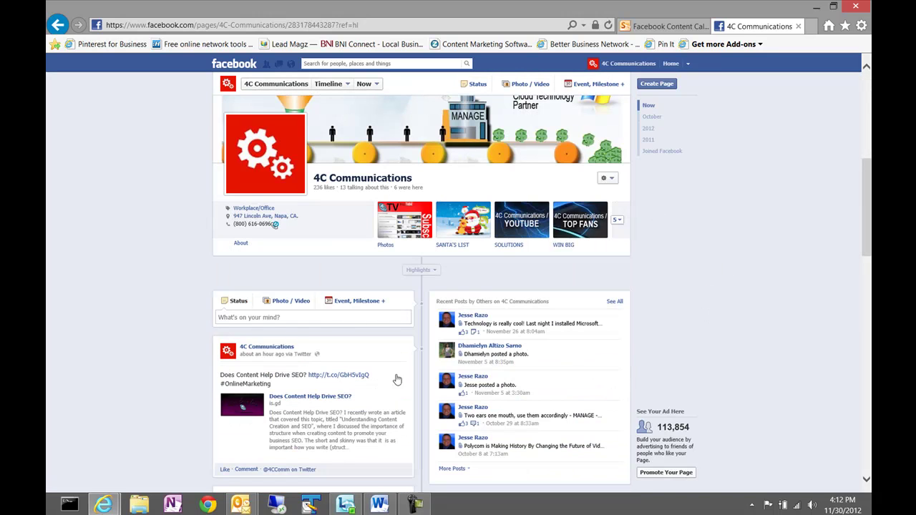
left_click(259, 318)
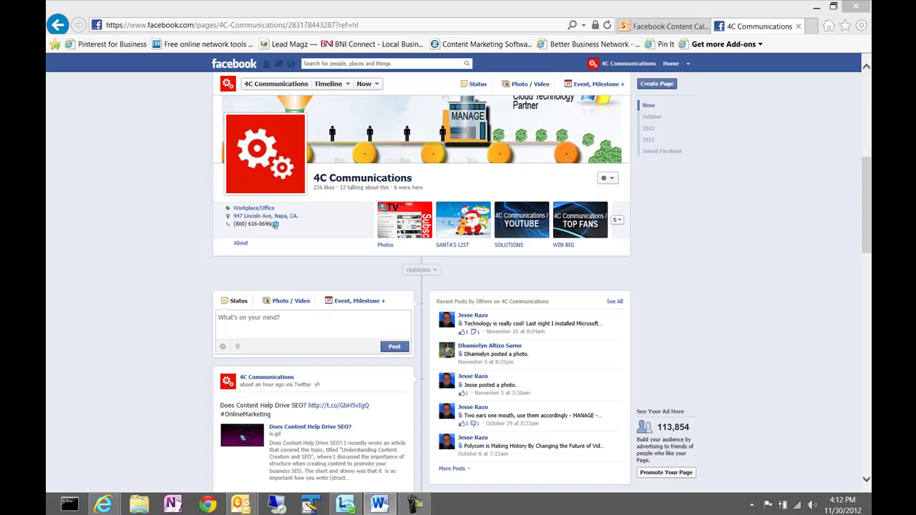
left_click(260, 330)
type("@bockshesh")
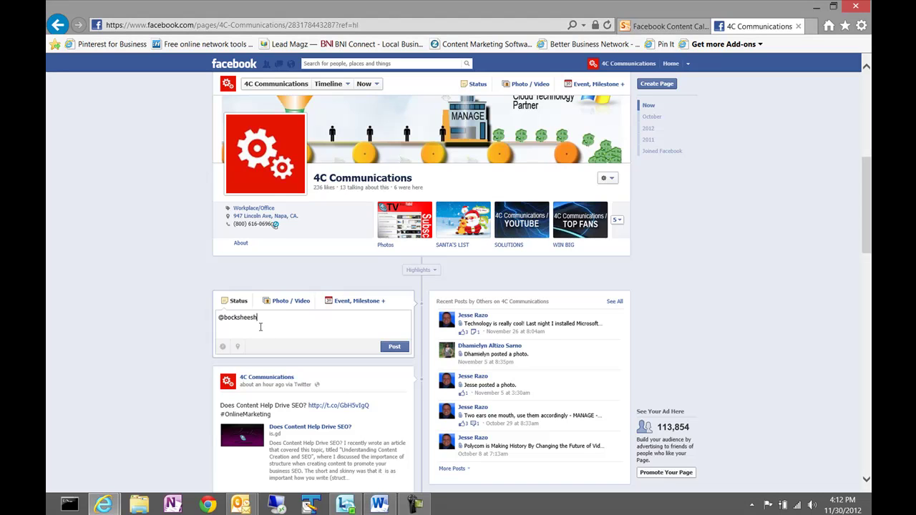
key("BackSpace")
key("BackSpace")
key("BackSpace")
key("BackSpace")
key("BackSpace")
key("BackSpace")
key("BackSpace")
key("BackSpace")
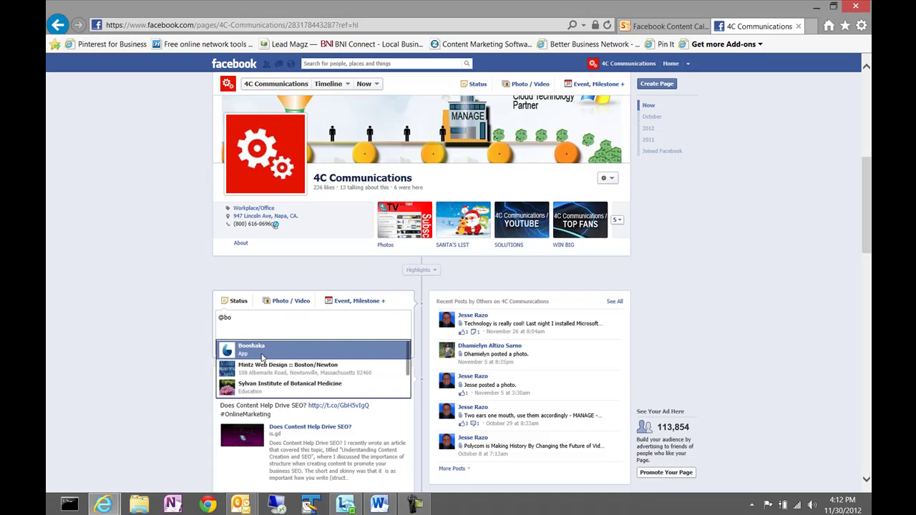
left_click(261, 353)
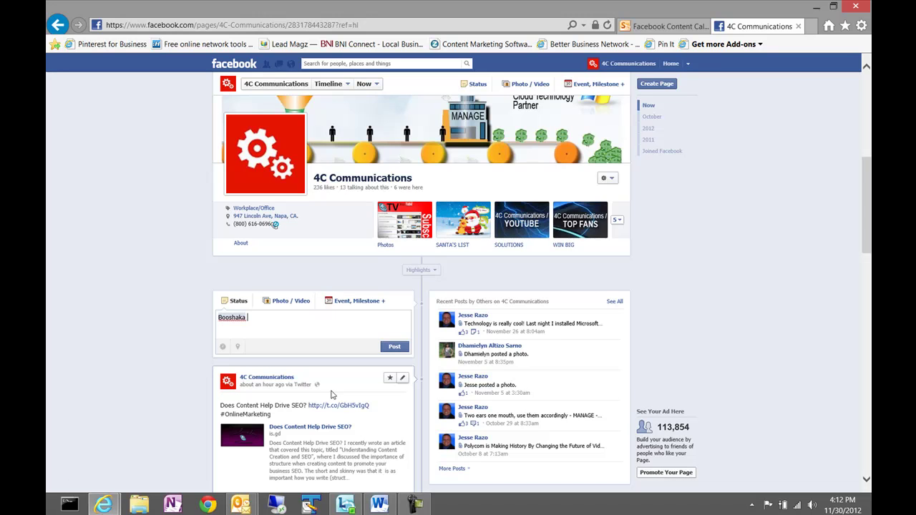
Complete the status with "has done it again, continue to be a great option for custom Facebook tabs!" and publish it.
type("- J")
key("BackSpace")
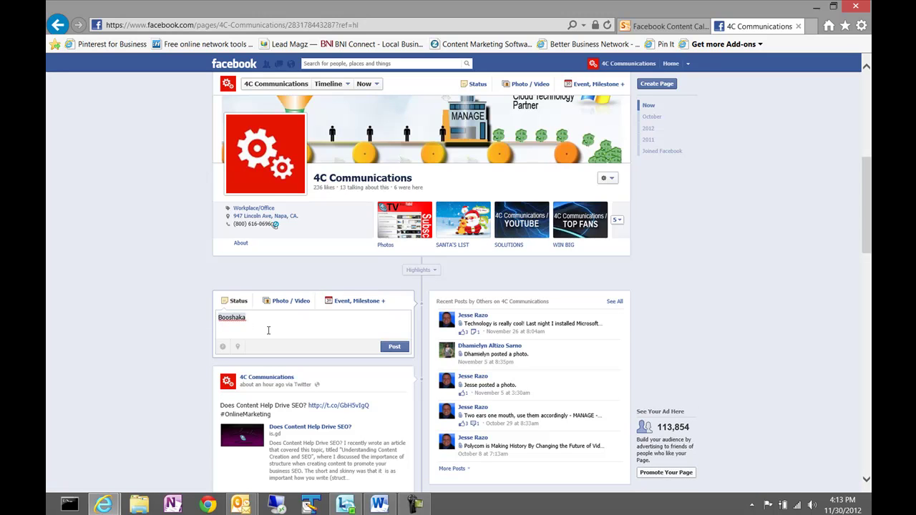
type("has done it again, continue to be a great option for custom")
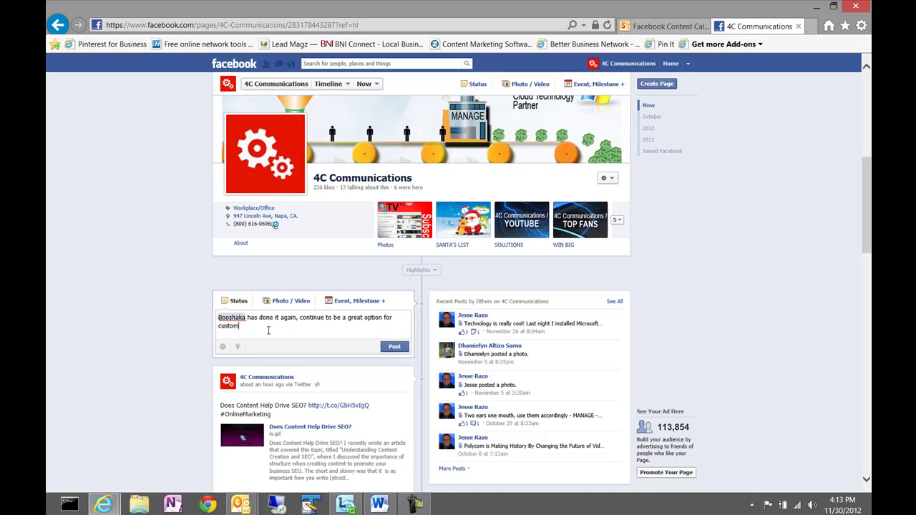
type("e facebook tabs!")
right_click(269, 329)
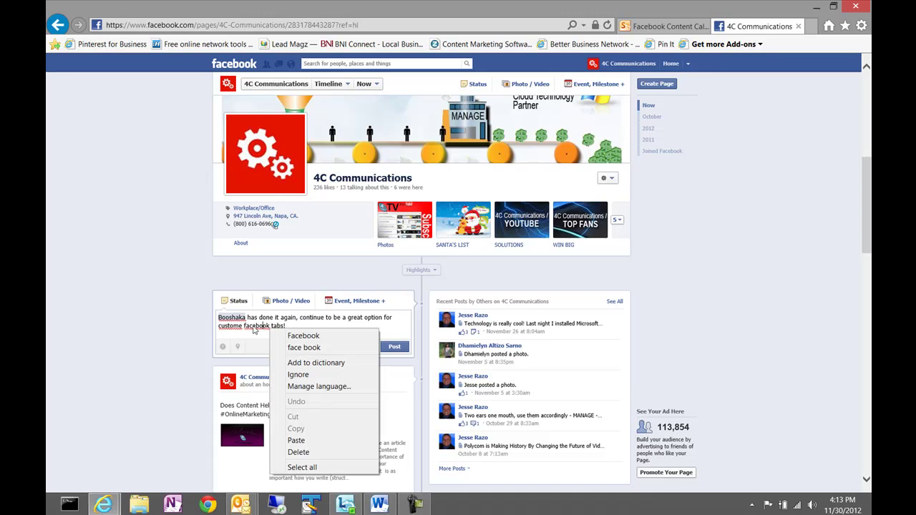
left_click(293, 334)
right_click(229, 329)
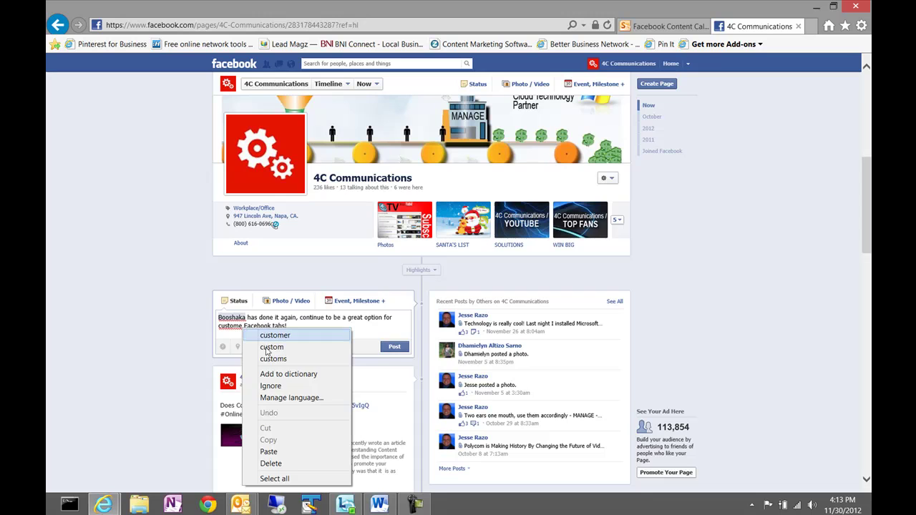
left_click(272, 347)
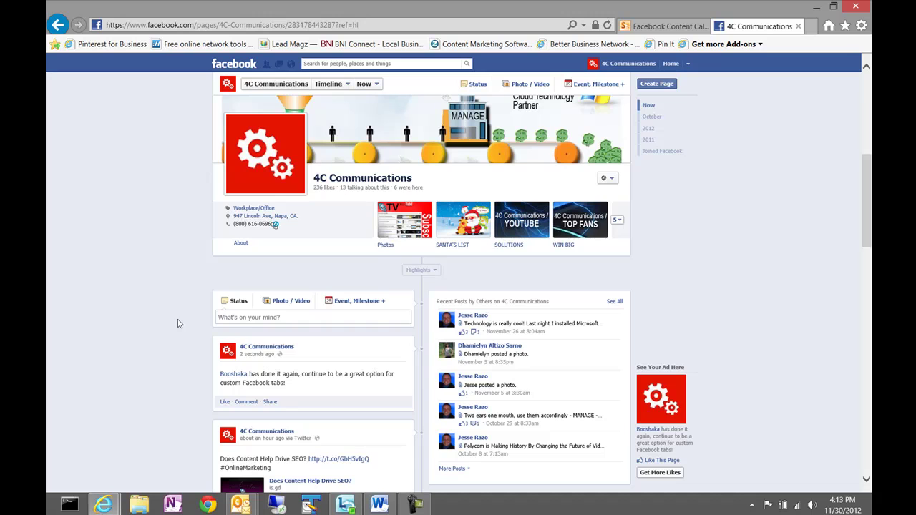
Start another status update reading "I love" followed by a tagged mention of the Windows Phone page.
left_click(290, 319)
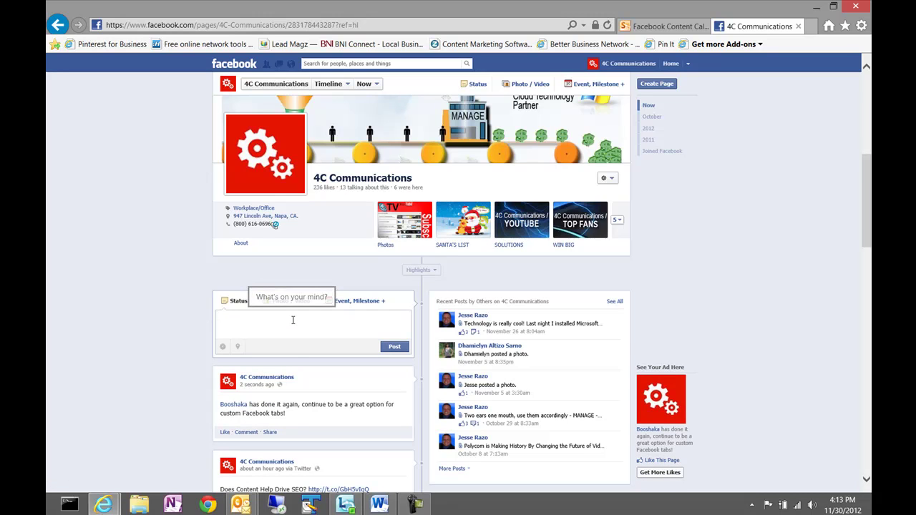
type("I love @")
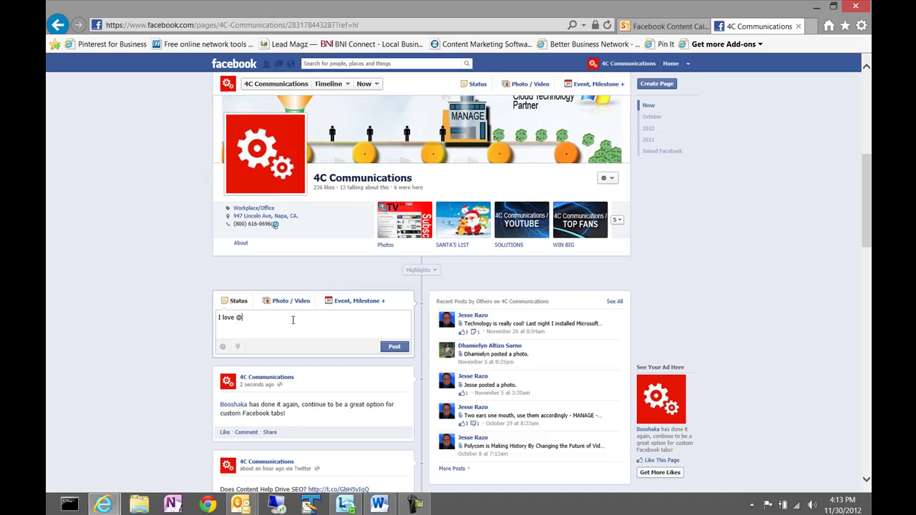
type("wind")
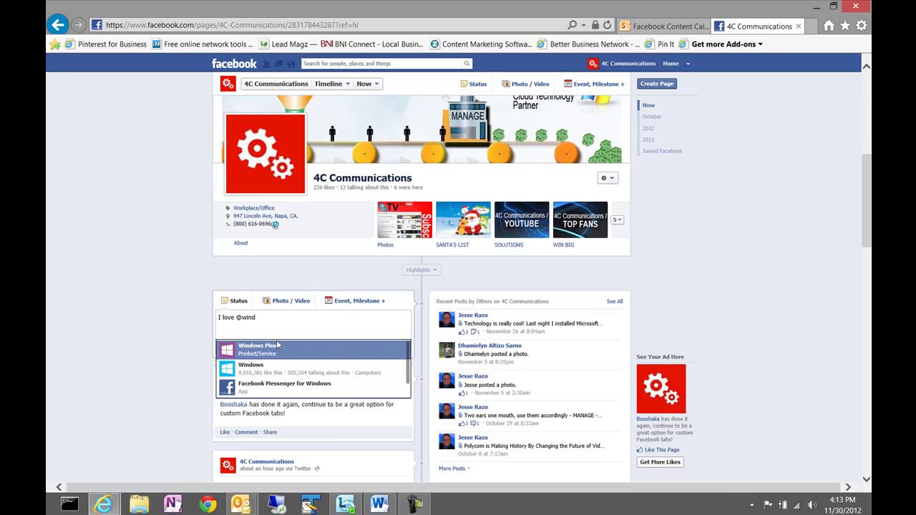
left_click(270, 350)
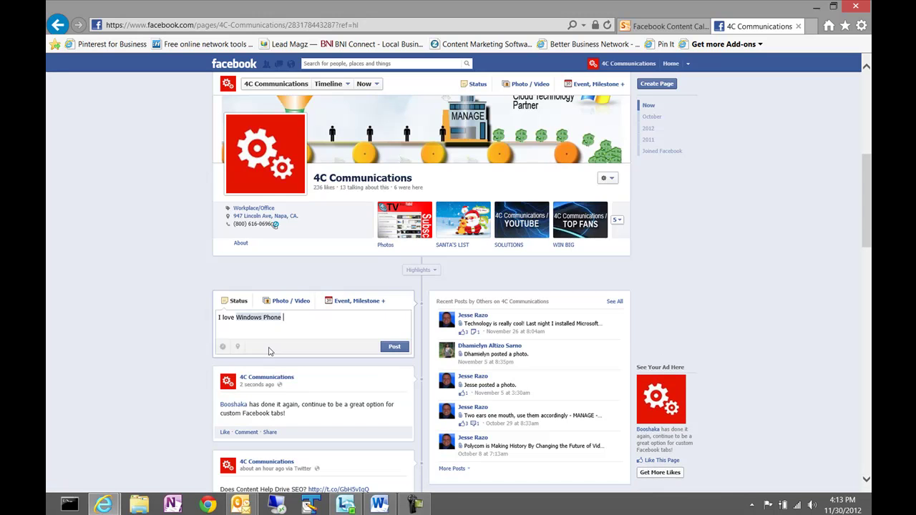
Add "it seems the more I get into business applications the more I like WP over IOS or Android! Keep up the great work!" and post it.
type("it seems the more")
key("BackSpace")
key("BackSpace")
key("BackSpace")
key("BackSpace")
key("BackSpace")
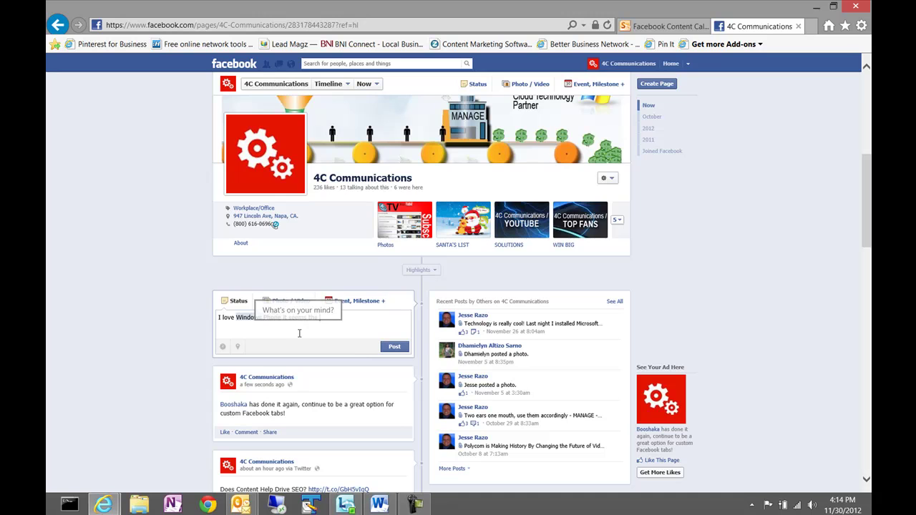
type("more I get ")
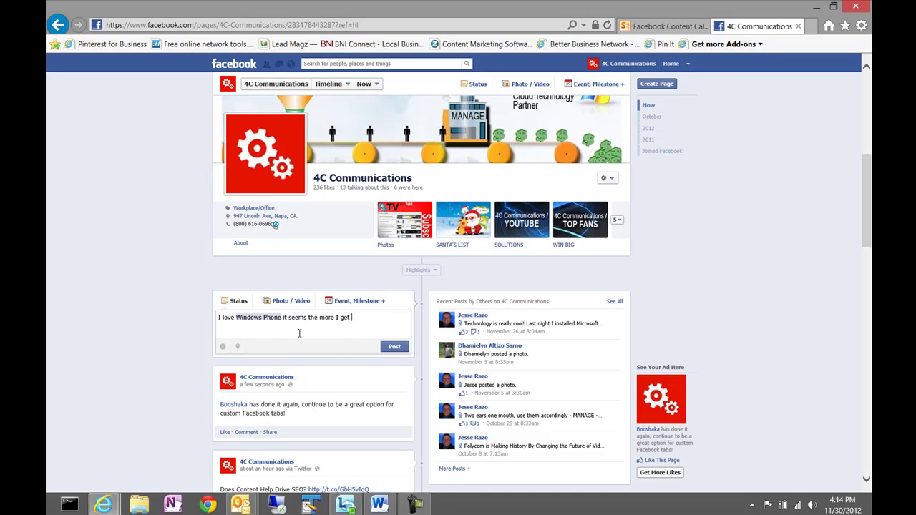
type("into business applications the ")
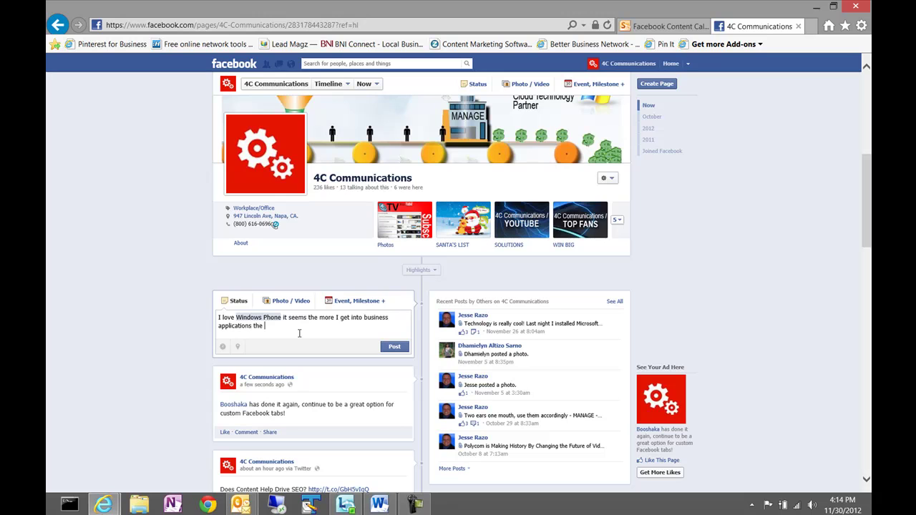
type("more I like WP over IOS or Android ! Keep up the great ")
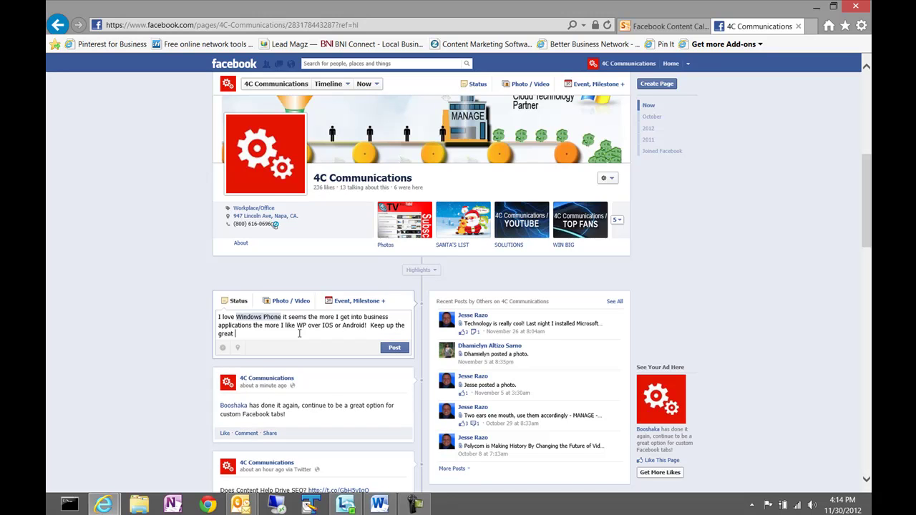
type("work!")
left_click(395, 348)
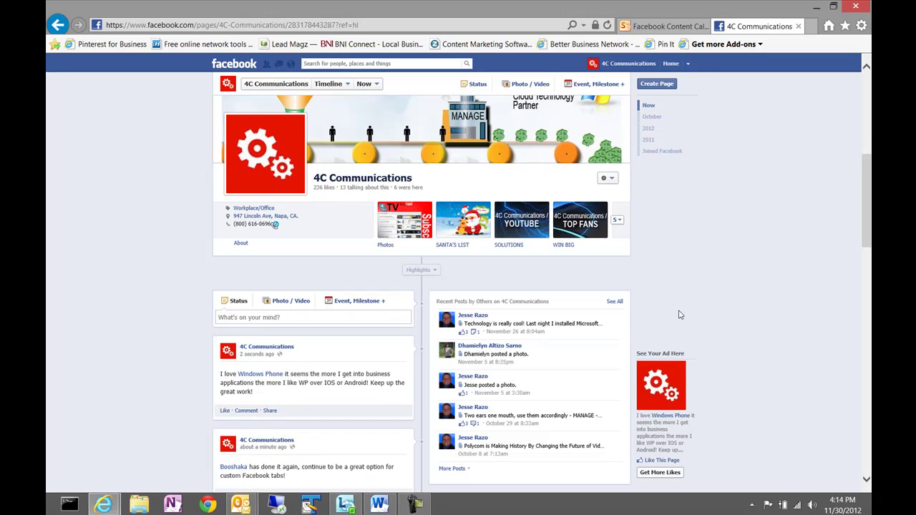
Open the Windows Phone page from its tag in the published status and look through its timeline.
left_click(261, 374)
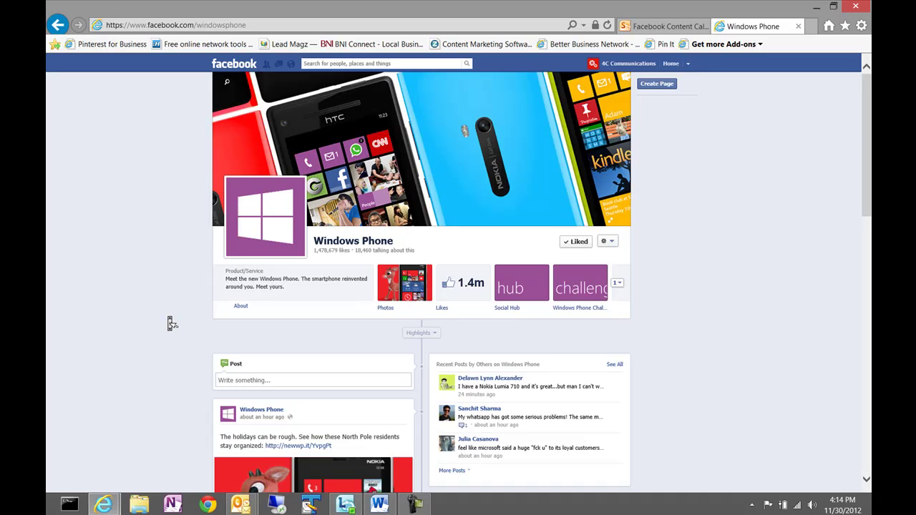
scroll(171, 323, "down", 5)
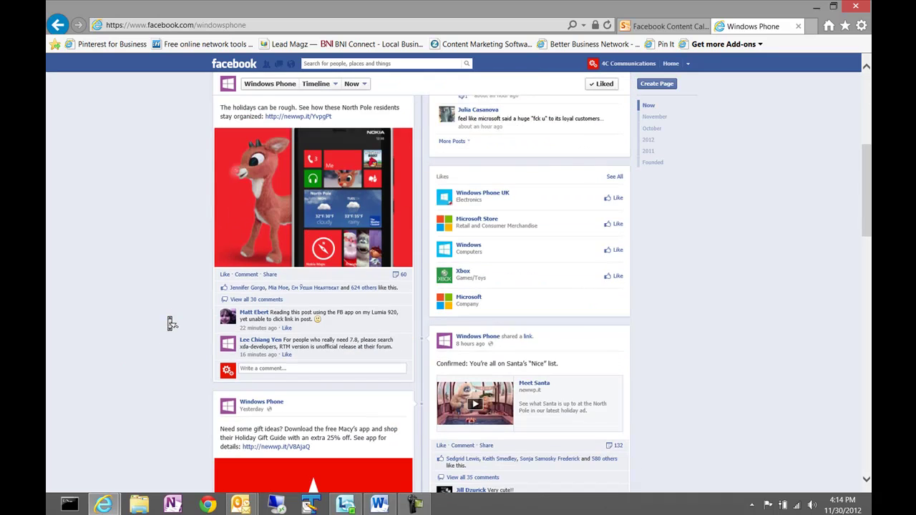
scroll(172, 323, "down", 5)
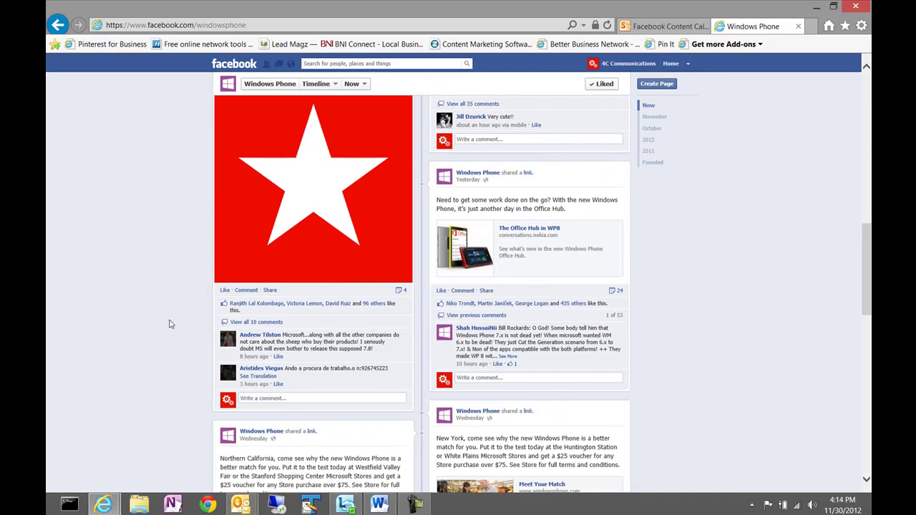
scroll(172, 322, "up", 10)
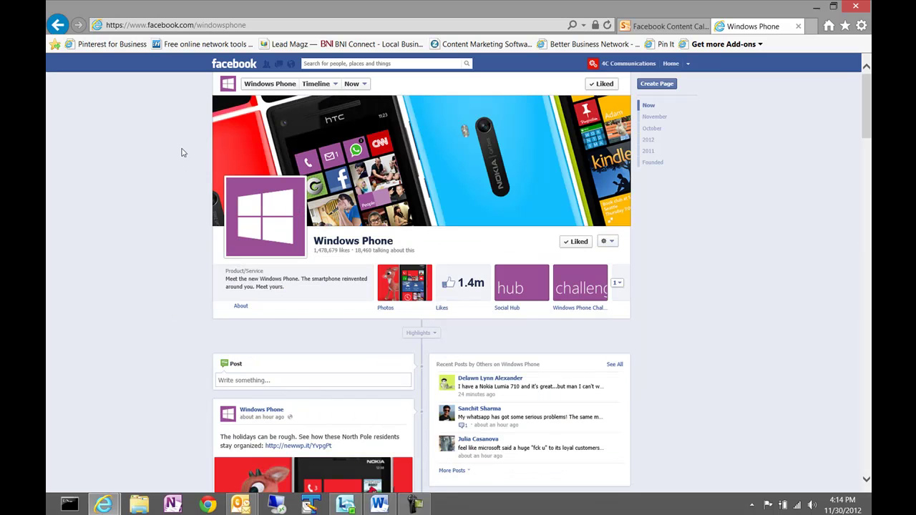
Return to the 4C Communications page and review the published Windows Phone and Booshaka shout-outs.
left_click(57, 25)
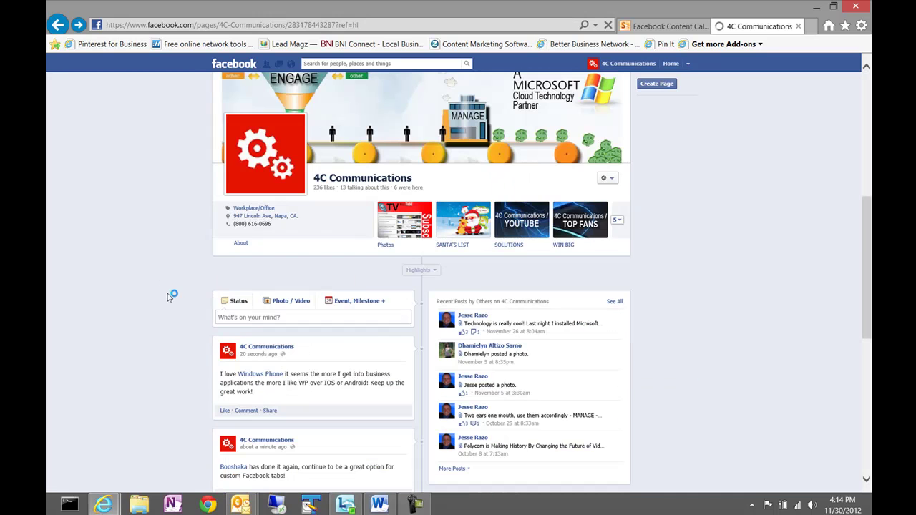
scroll(172, 323, "down", 3)
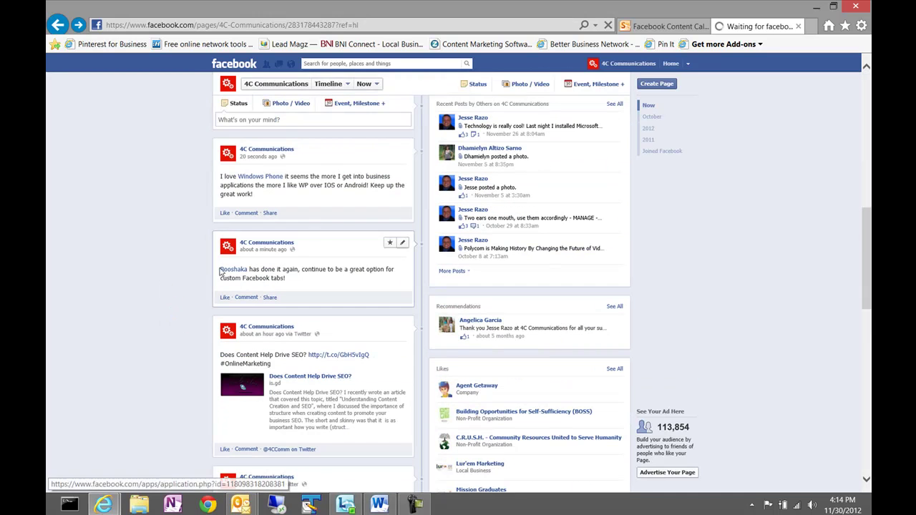
mouse_move(231, 271)
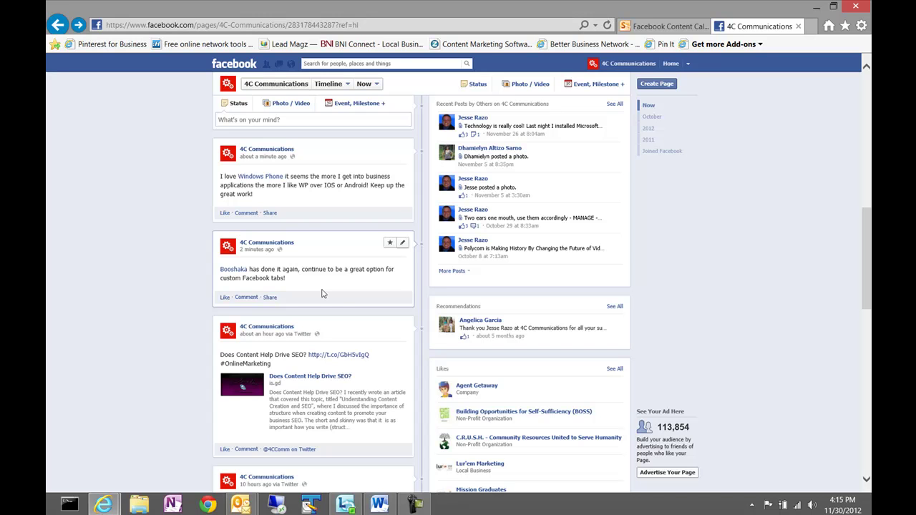
Go back to the Facebook Content Calendar, review the November 30 Facebook Engagement event, and close its details.
left_click(665, 27)
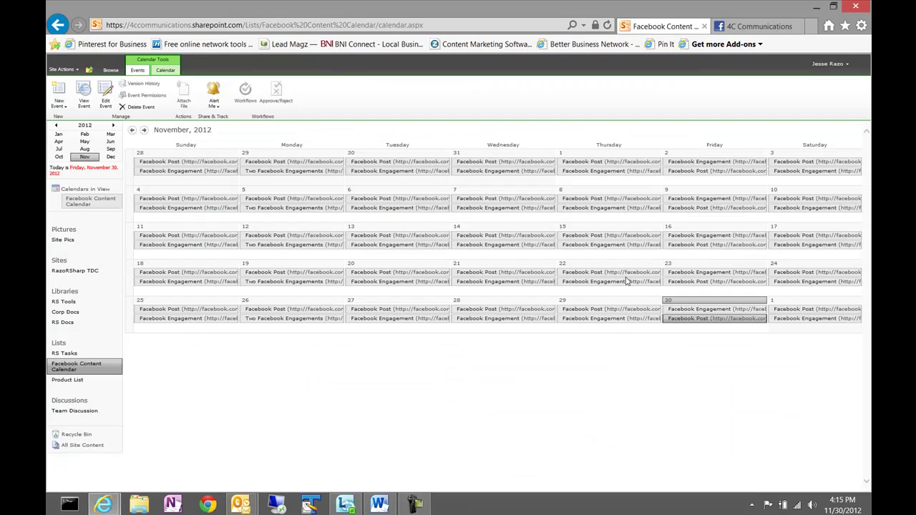
left_click(695, 310)
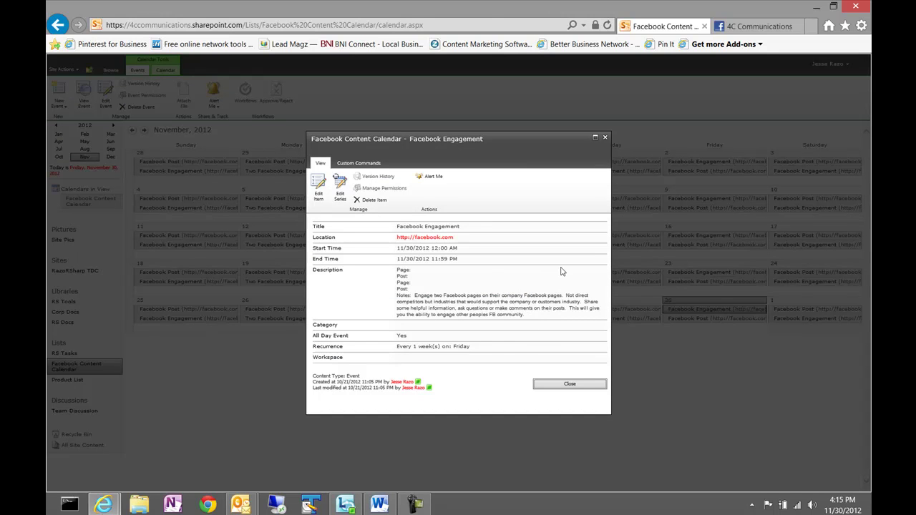
left_click(605, 139)
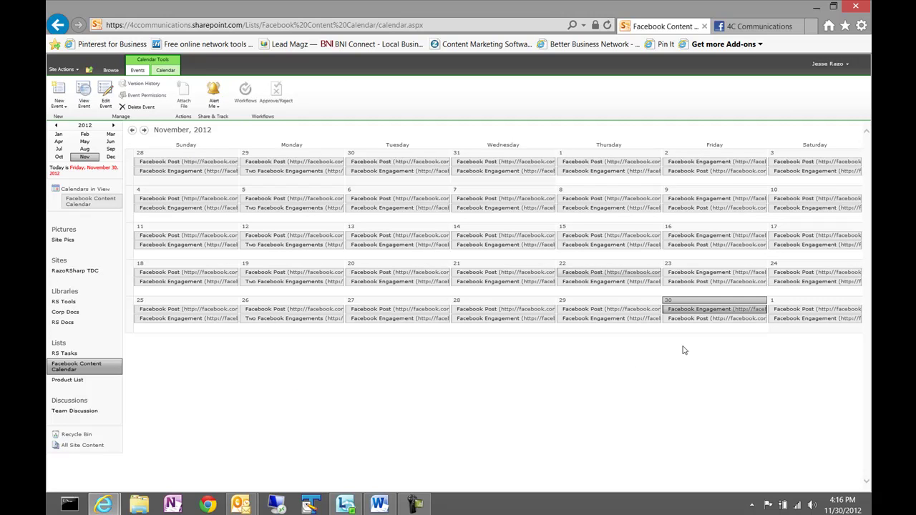
Switch back to the 4C Communications Facebook page, look over its timeline, and open the page's news feed.
left_click(761, 27)
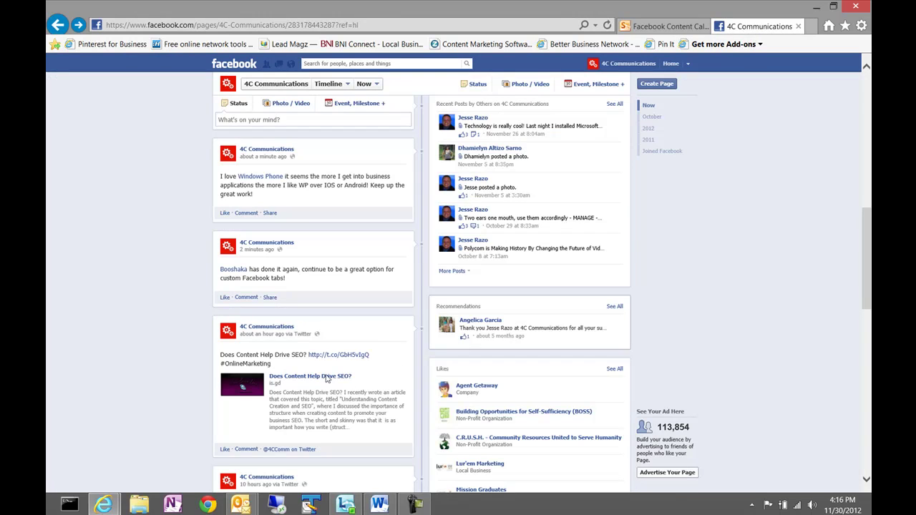
scroll(175, 358, "up", 1)
scroll(175, 358, "up", 2)
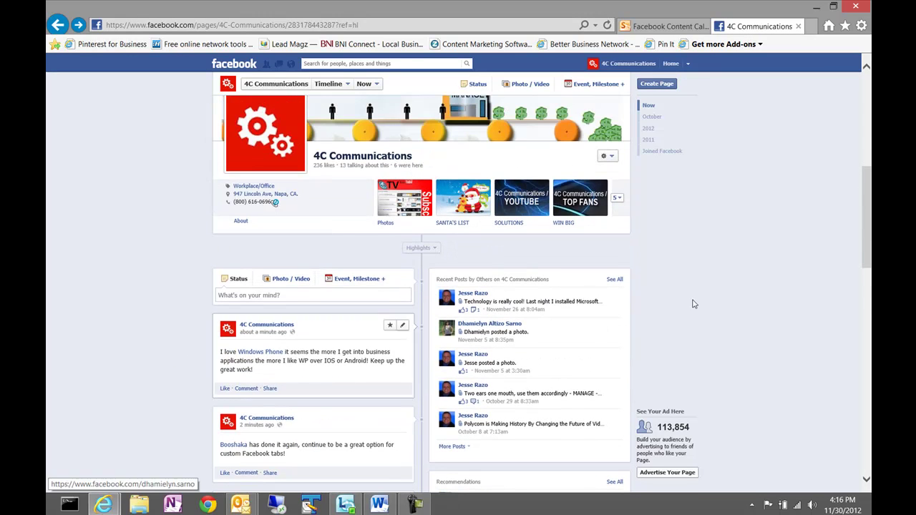
scroll(716, 280, "down", 3)
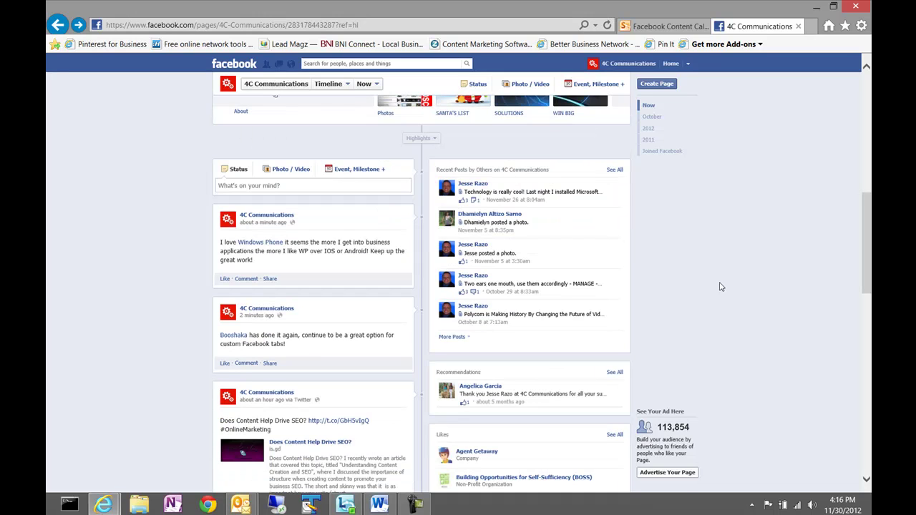
left_click(671, 64)
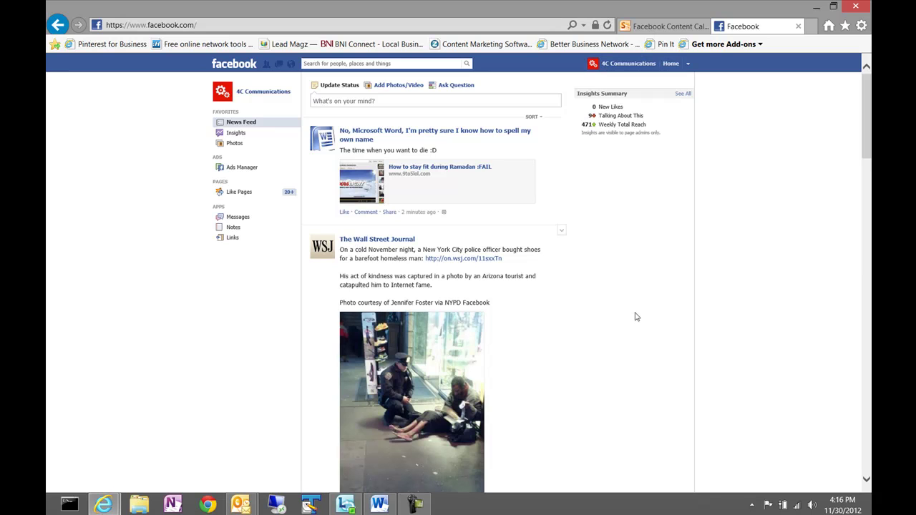
Like the Napa Valley Computers photo and comment "You could probably sell that back to the customer for a premium. Tell them it is special packaging! To Funny!".
scroll(700, 309, "down", 1)
scroll(700, 309, "up", 1)
scroll(628, 223, "down", 6)
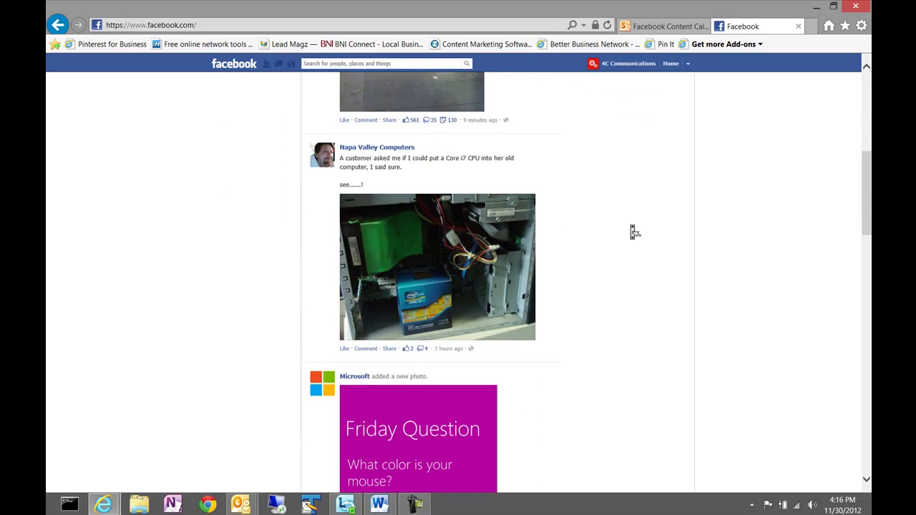
scroll(633, 232, "down", 1)
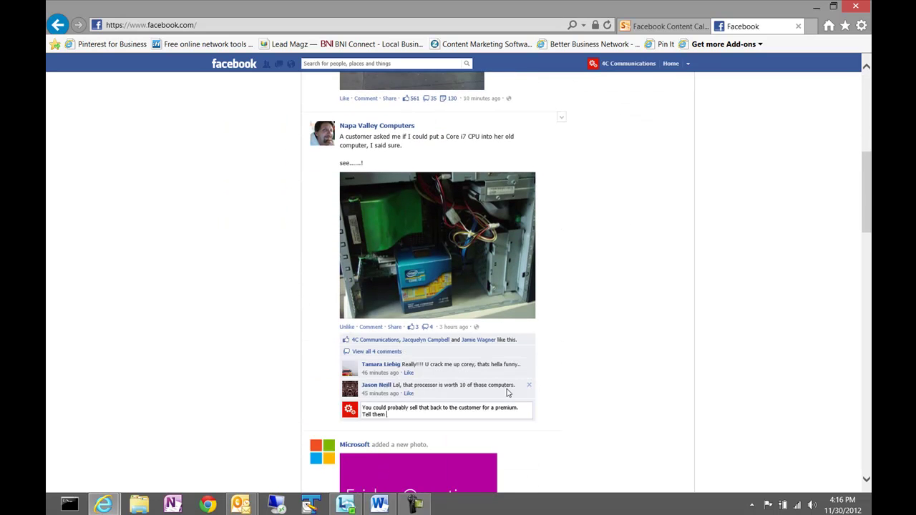
type("is special packaging!  ToFunny!")
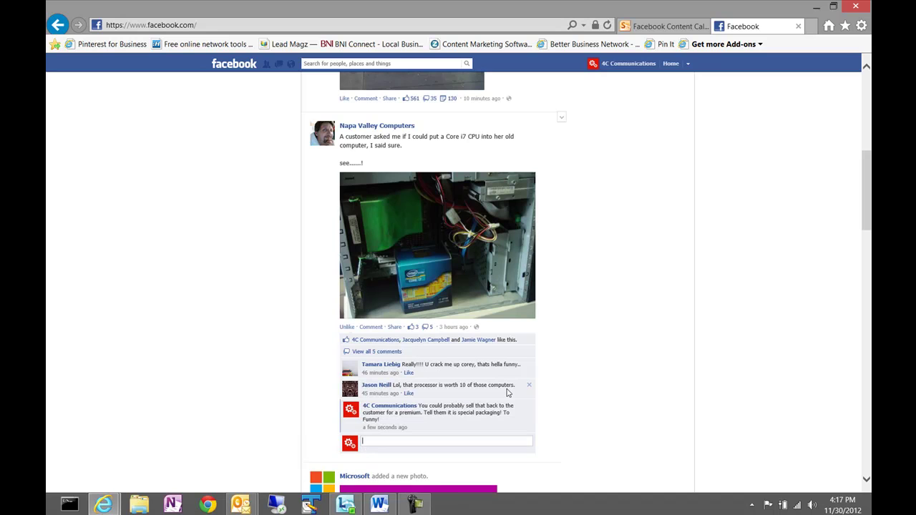
key("Return")
Like Microsoft's "Friday Question" photo about mouse color and post the comment "A little personal don't you think?".
scroll(747, 310, "down", 5)
type("yo")
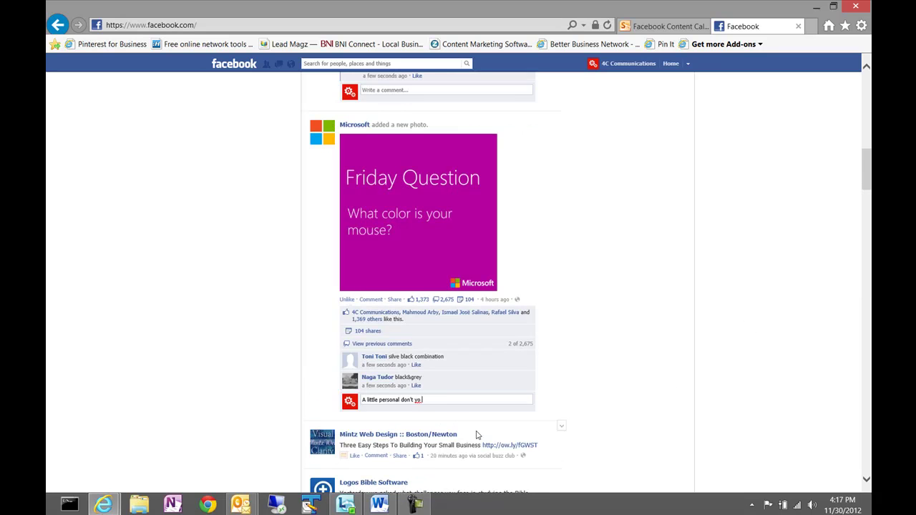
key("BackSpace")
key("BackSpace")
type("th")
key("Return")
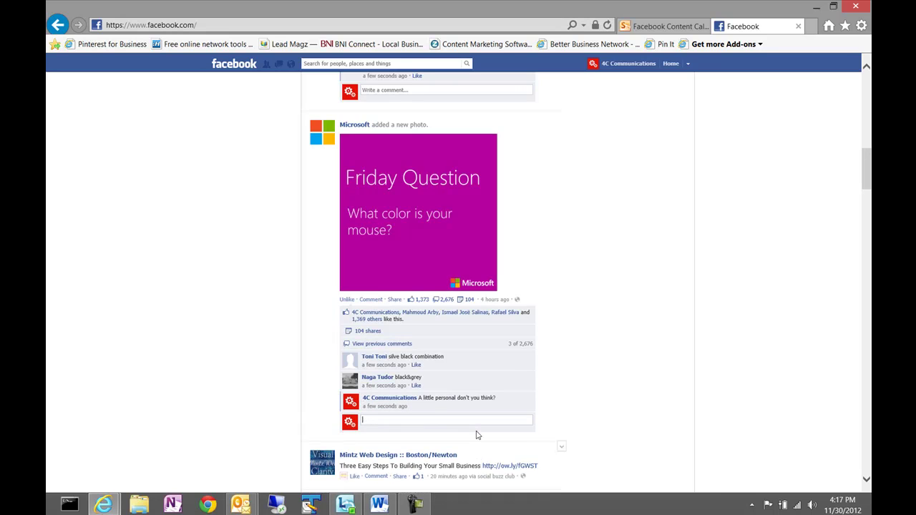